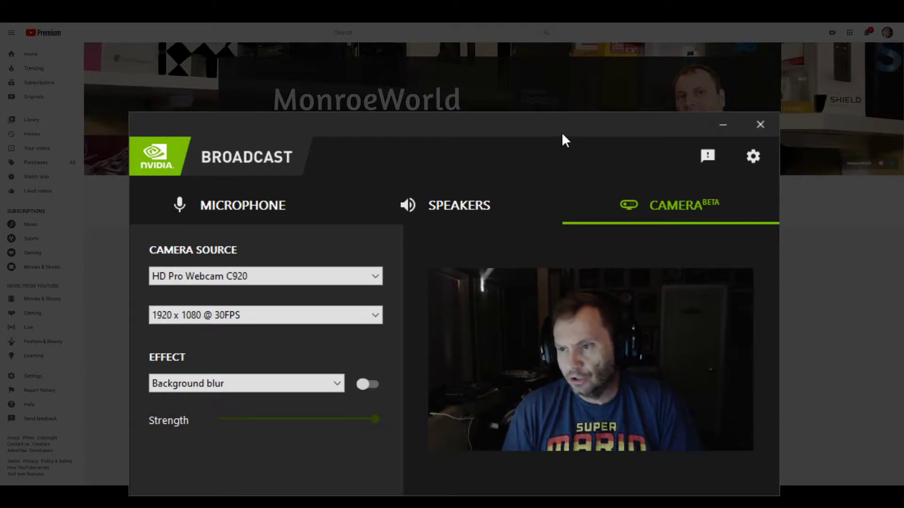
Step: Look through the microphone, speakers and camera settings to see each section's source and effect options
left_click(239, 207)
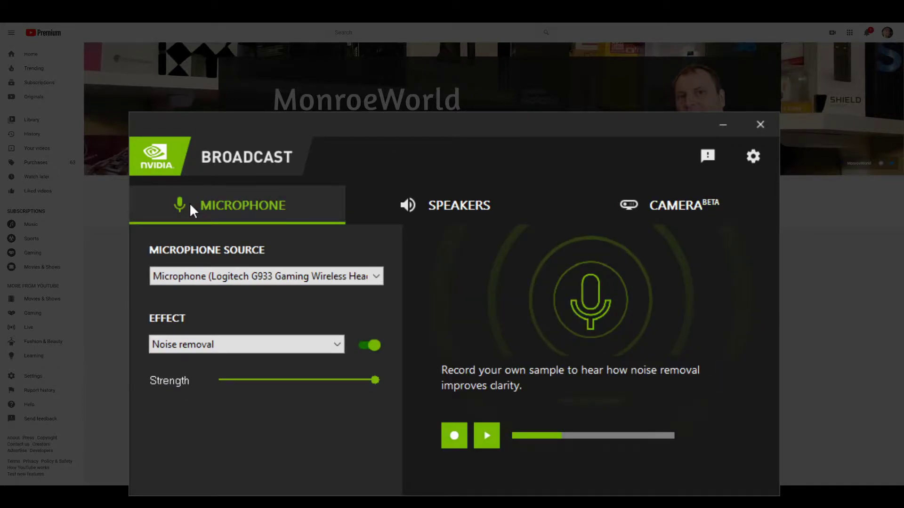
left_click(491, 202)
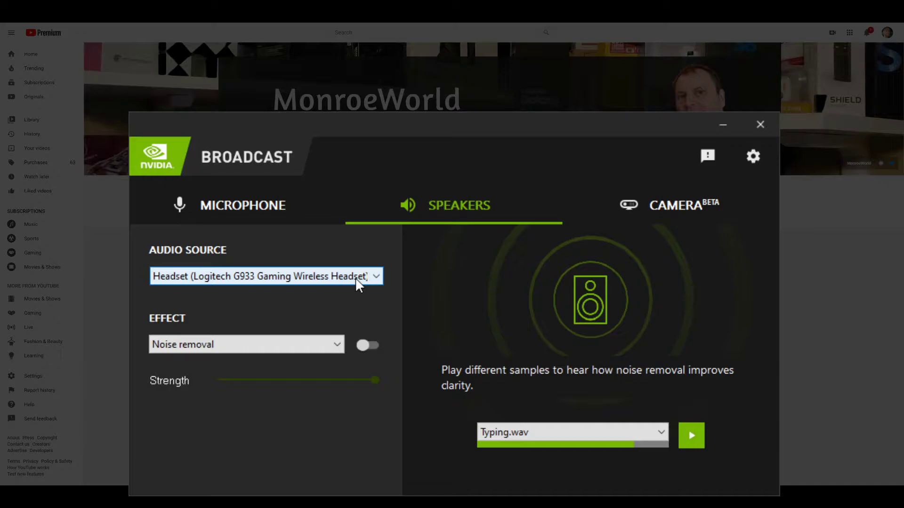
left_click(659, 210)
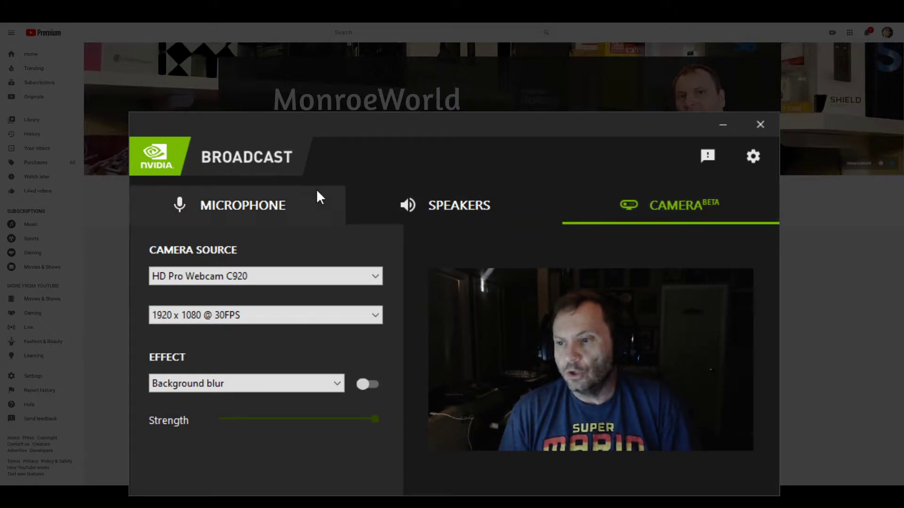
Step: Try other microphone sources, including the Oculus Virtual Audio Device headset microphone, and return to the Logitech G933 microphone
left_click(195, 205)
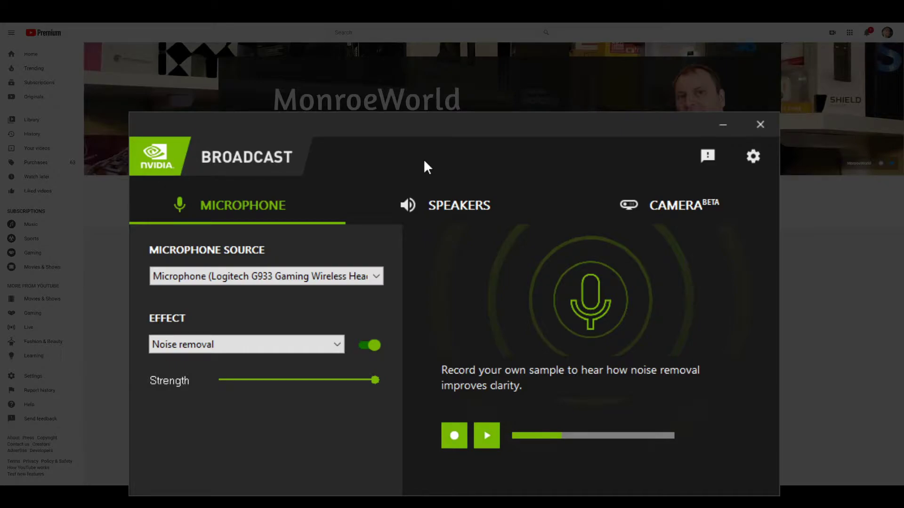
key("Down")
key("Down")
key("Up")
key("Down")
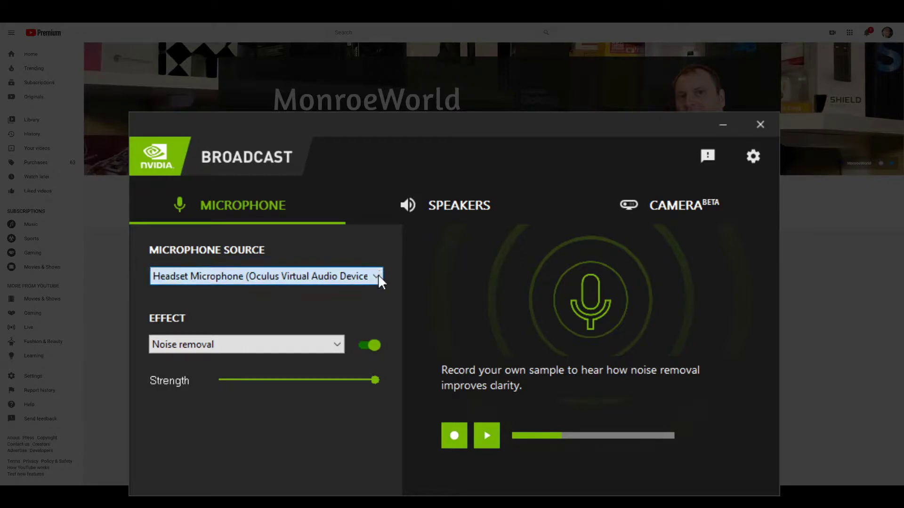
key("Up")
key("Up")
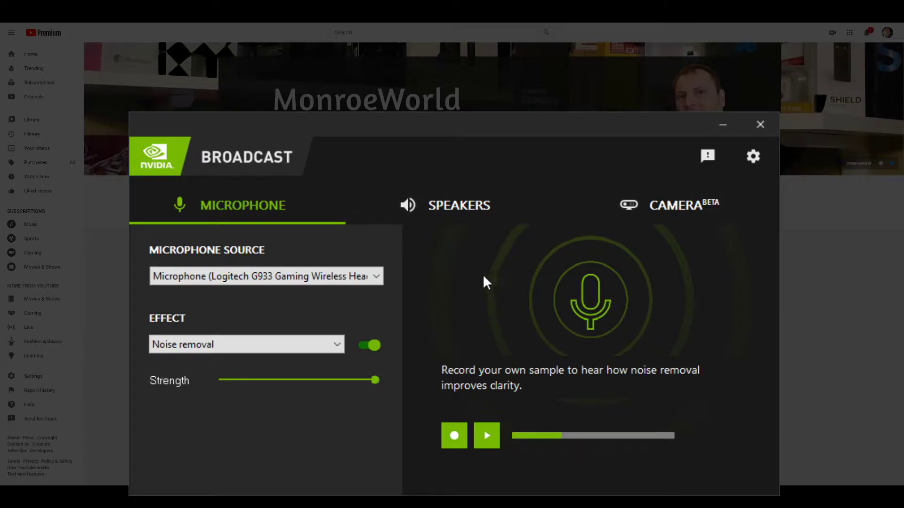
Step: Review the audio source chosen for the speakers and the source and resolution chosen for the camera
left_click(430, 204)
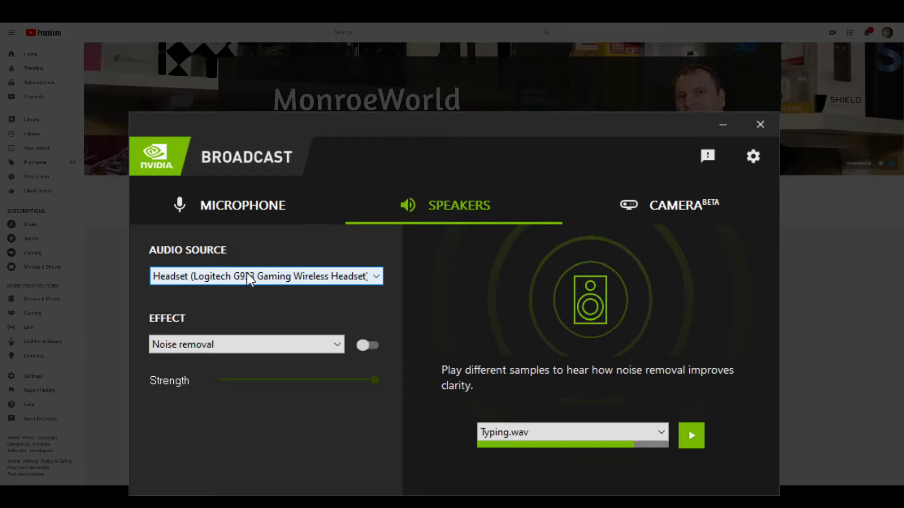
left_click(662, 207)
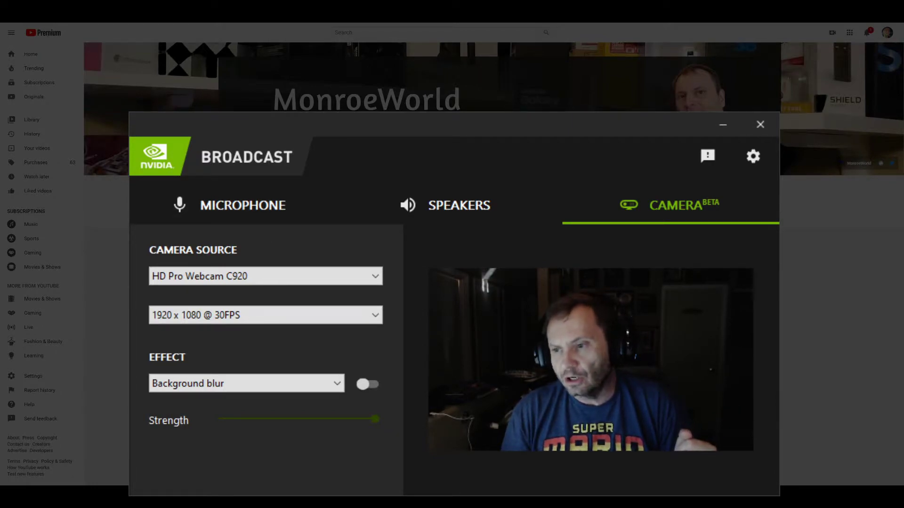
Step: Turn off noise removal for the microphone, record a voice sample and play it back
left_click(244, 208)
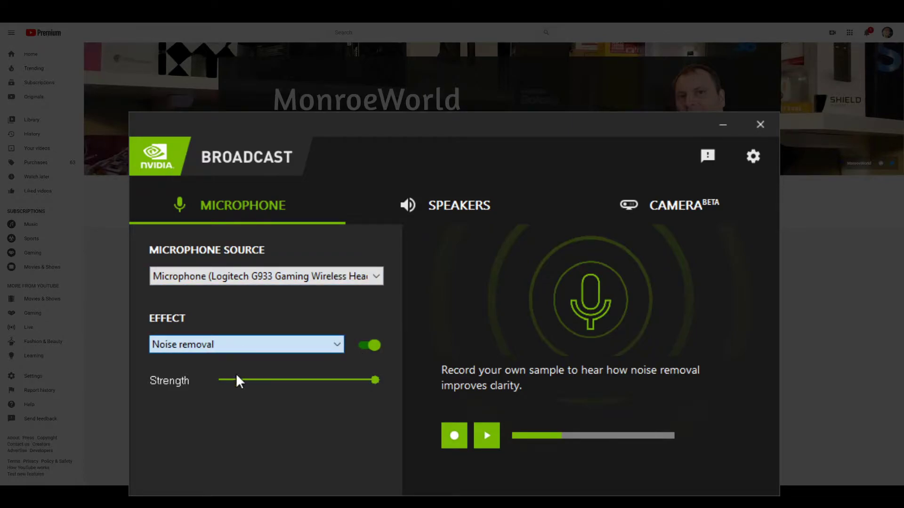
left_click(364, 348)
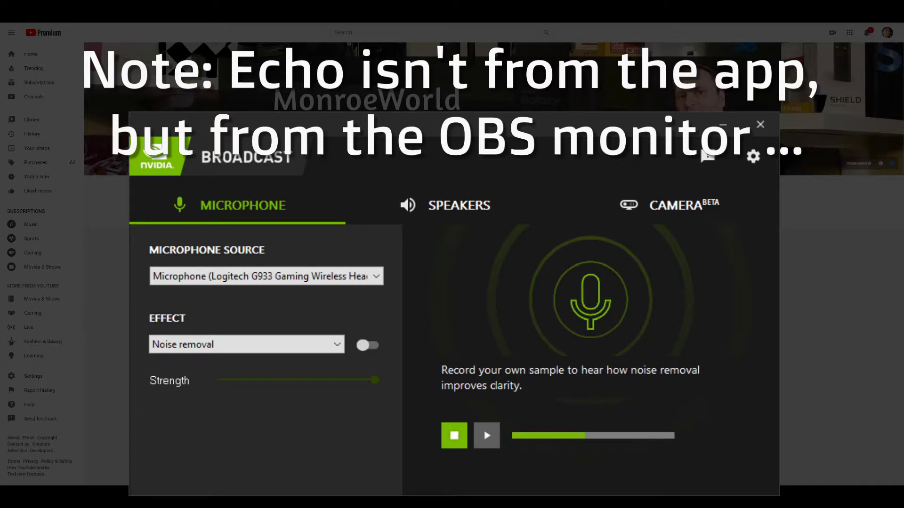
left_click(452, 437)
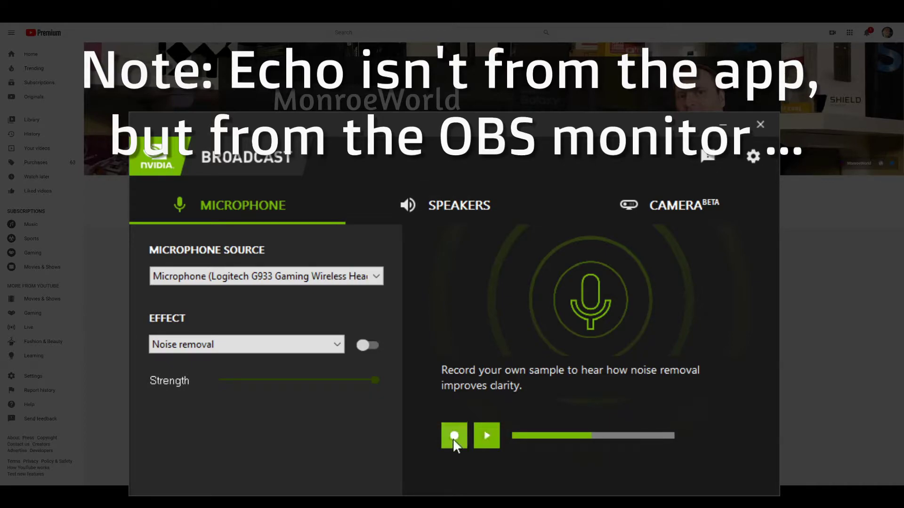
left_click(490, 434)
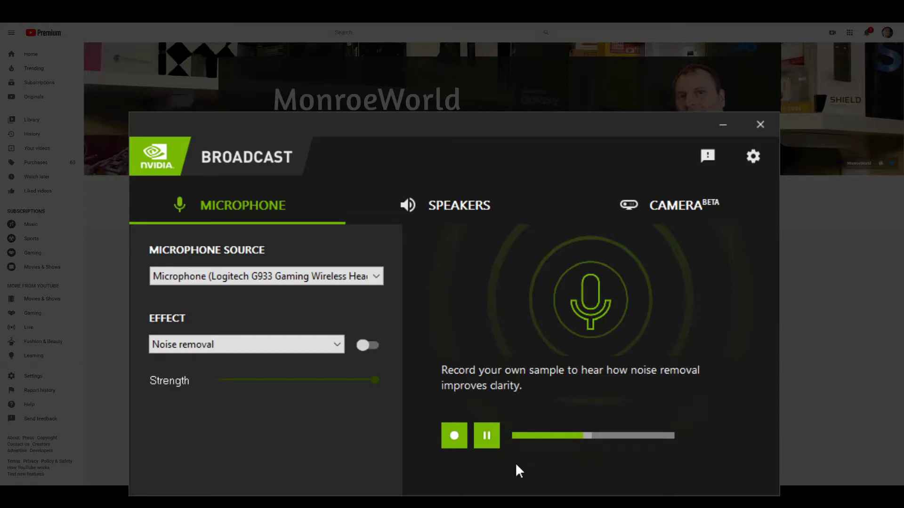
left_click(486, 438)
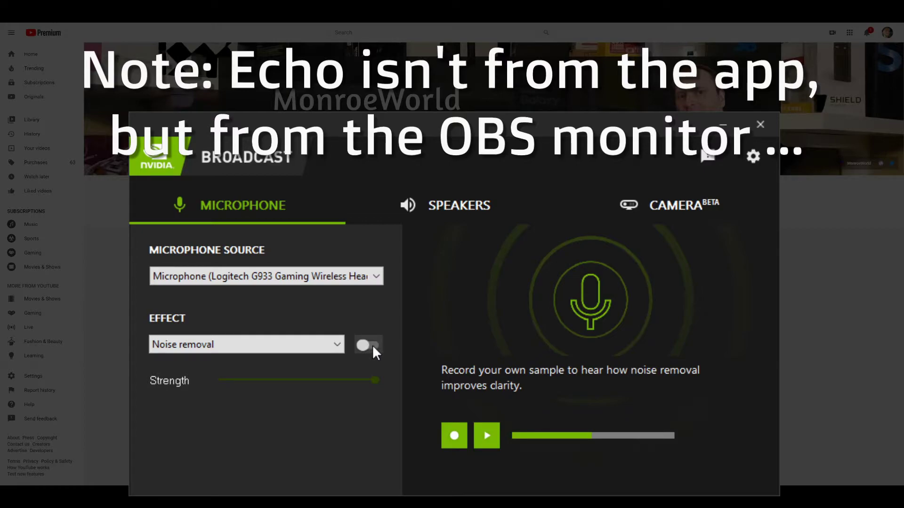
Step: Turn on microphone noise removal, record a new voice sample and play it back for comparison
left_click(454, 438)
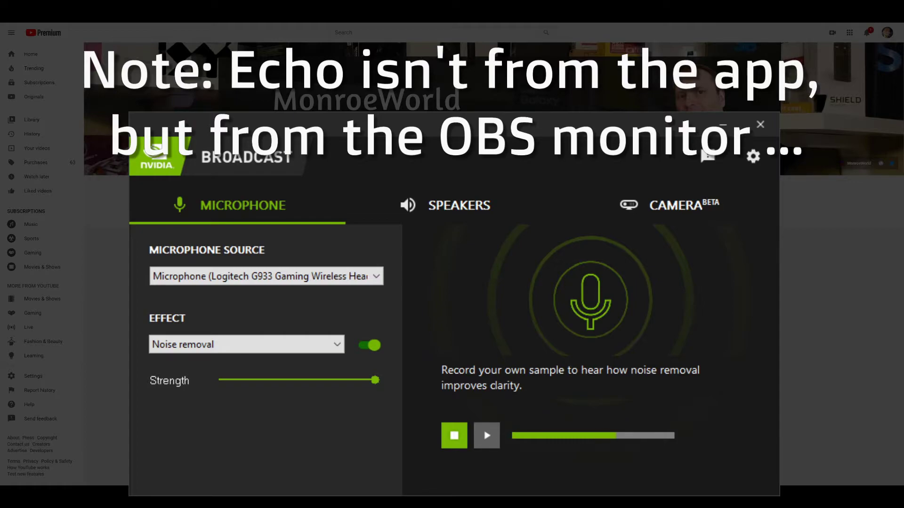
left_click(465, 437)
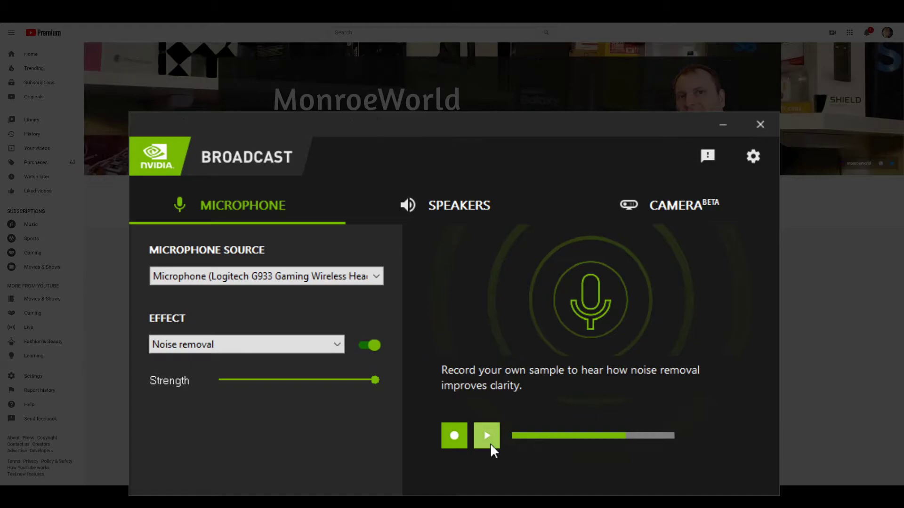
left_click(490, 444)
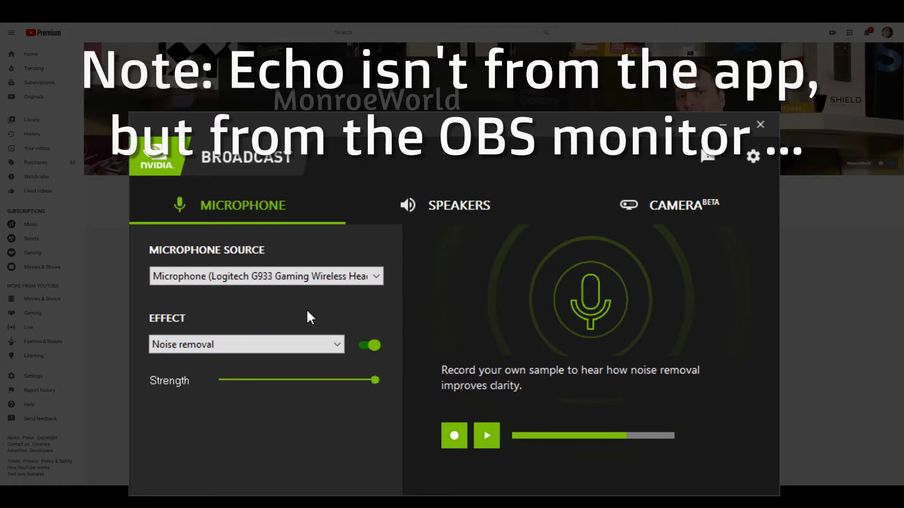
Step: Play the Air conditioning.wav speaker sample without noise removal and again with noise removal enabled
left_click(449, 206)
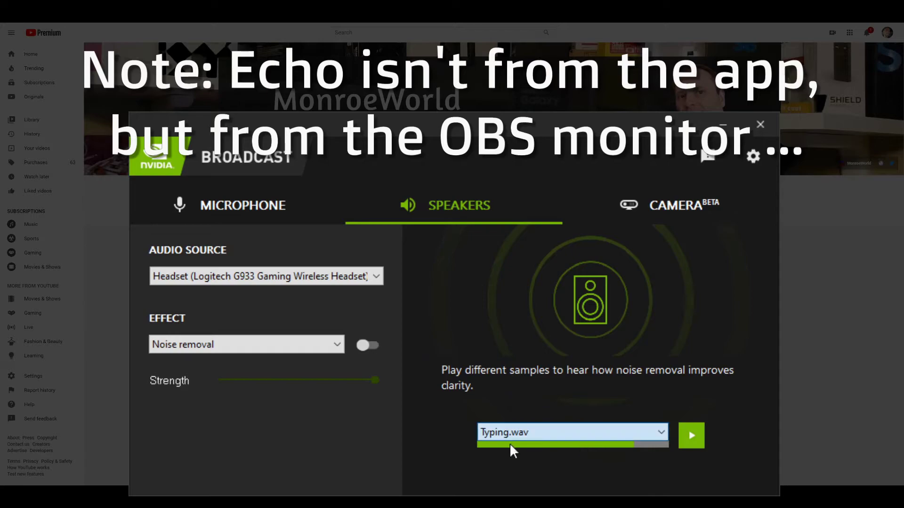
key("Down")
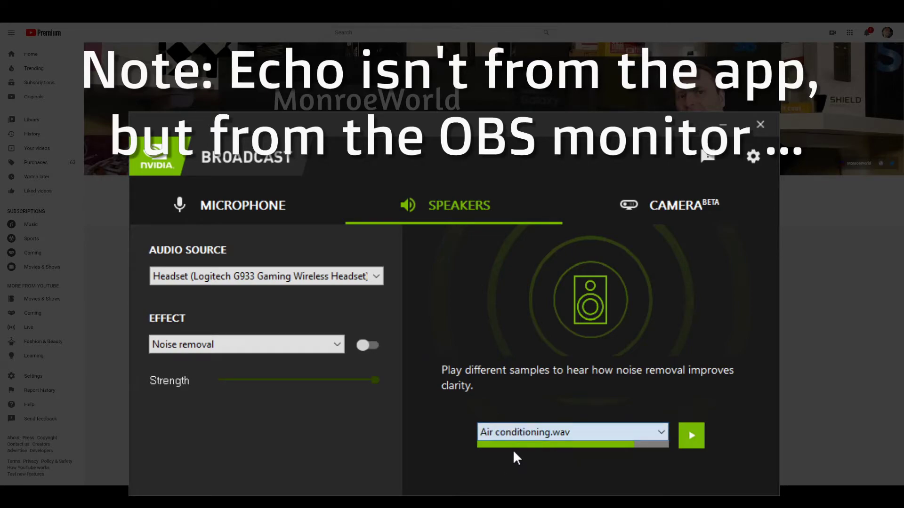
left_click(688, 434)
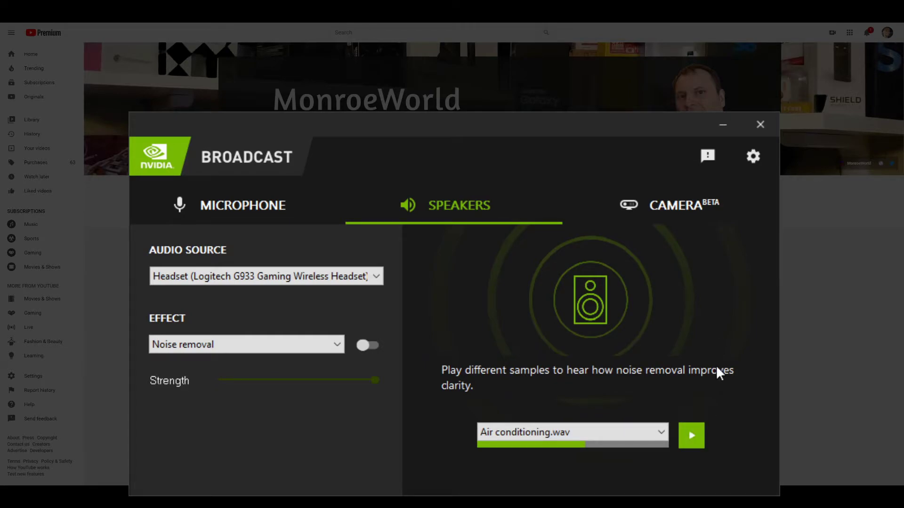
left_click(369, 346)
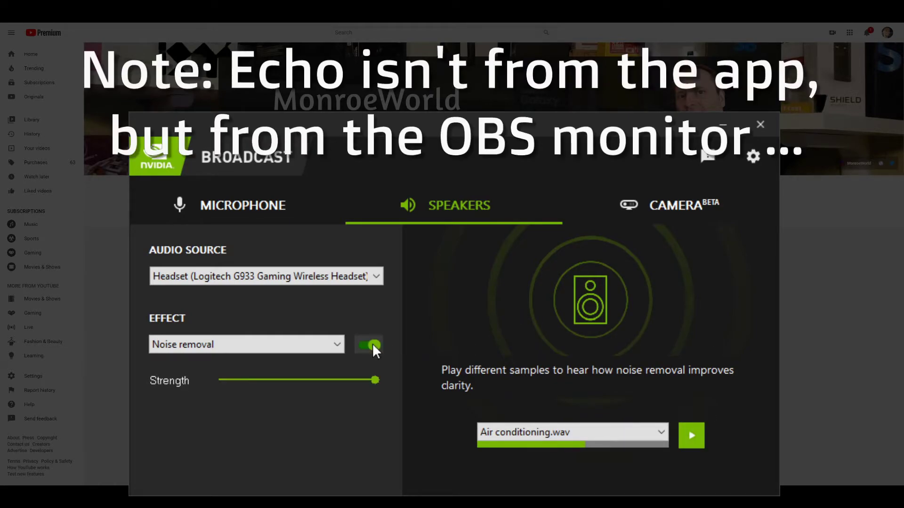
left_click(693, 438)
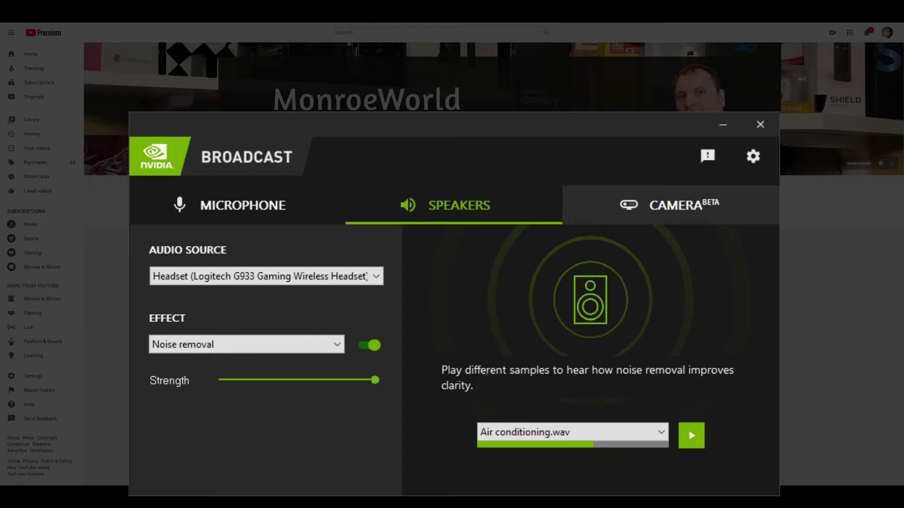
Step: Enable Background blur for the camera and compare medium and minimum strength, finishing at maximum strength
left_click(657, 201)
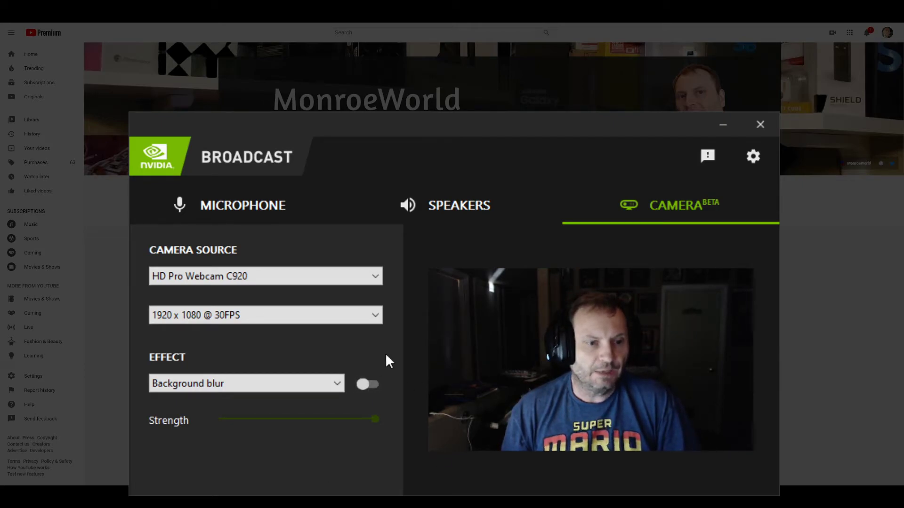
left_click(370, 383)
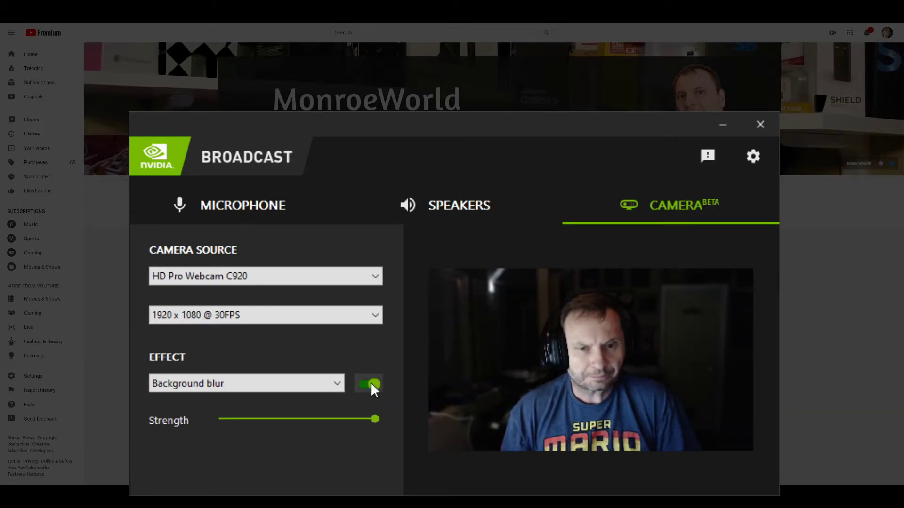
left_click_drag(372, 418, 301, 419)
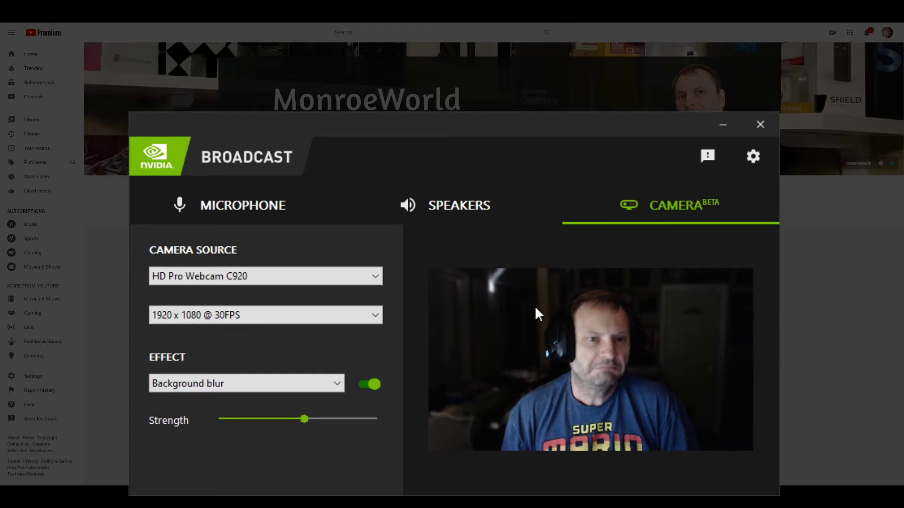
left_click_drag(305, 418, 375, 419)
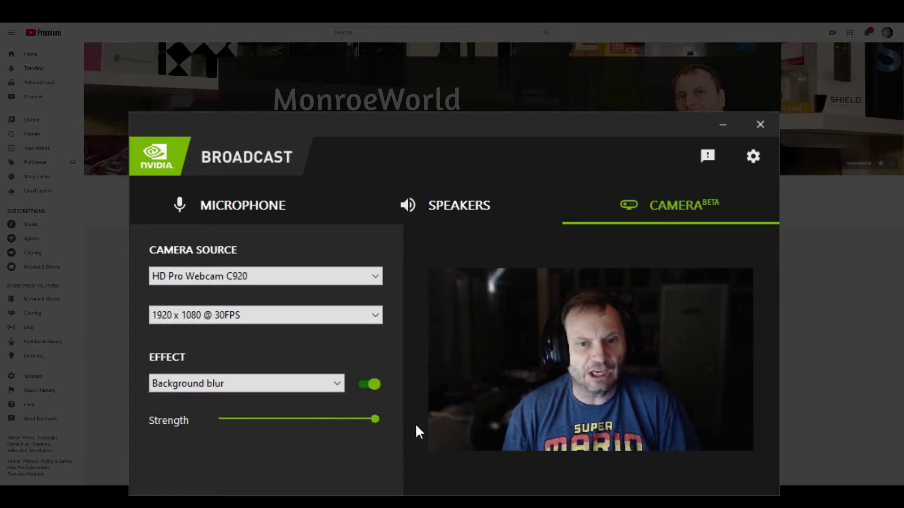
left_click_drag(377, 419, 371, 419)
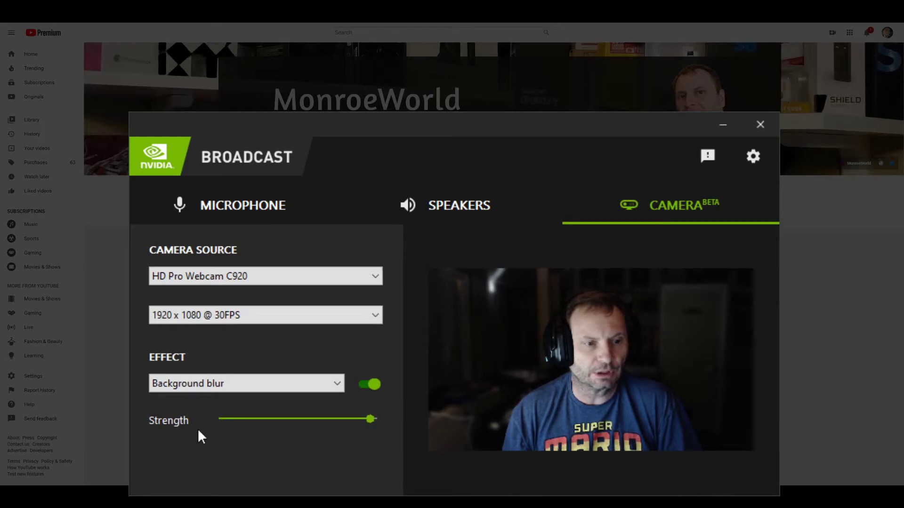
left_click(218, 419)
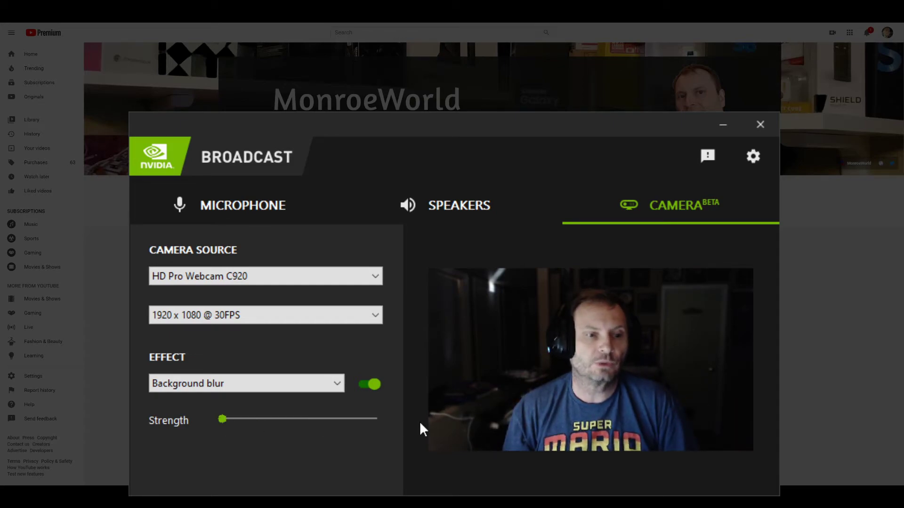
left_click_drag(335, 420, 402, 419)
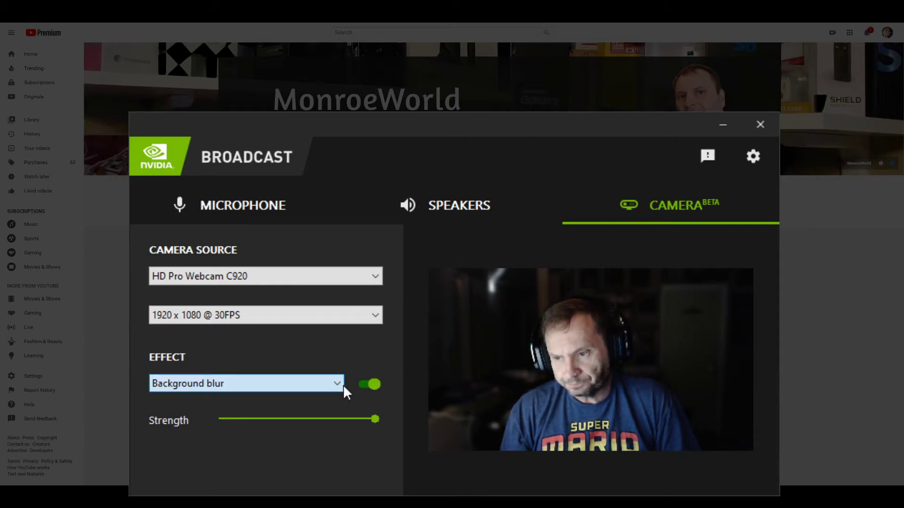
Step: Turn off the camera blur, switch the effect to Background replacement using overlook-hotel-rug.jpg, and enable it
left_click(359, 384)
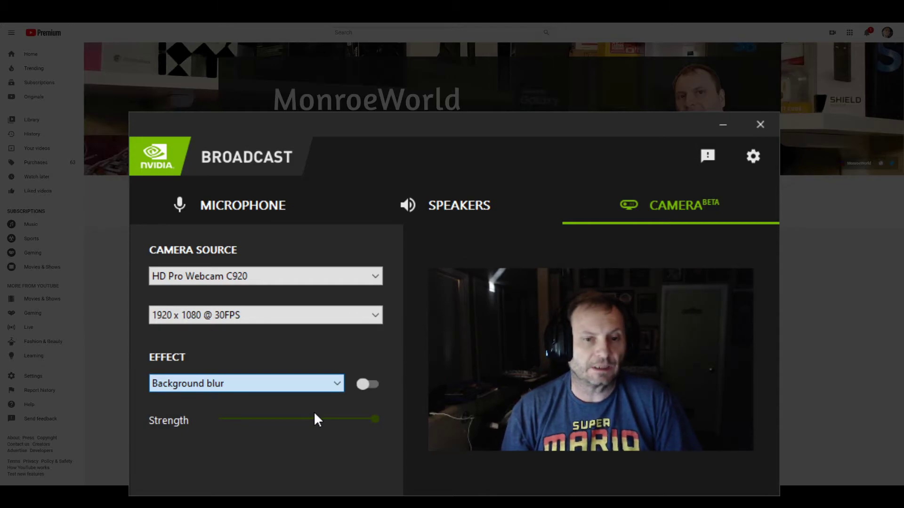
key("Down")
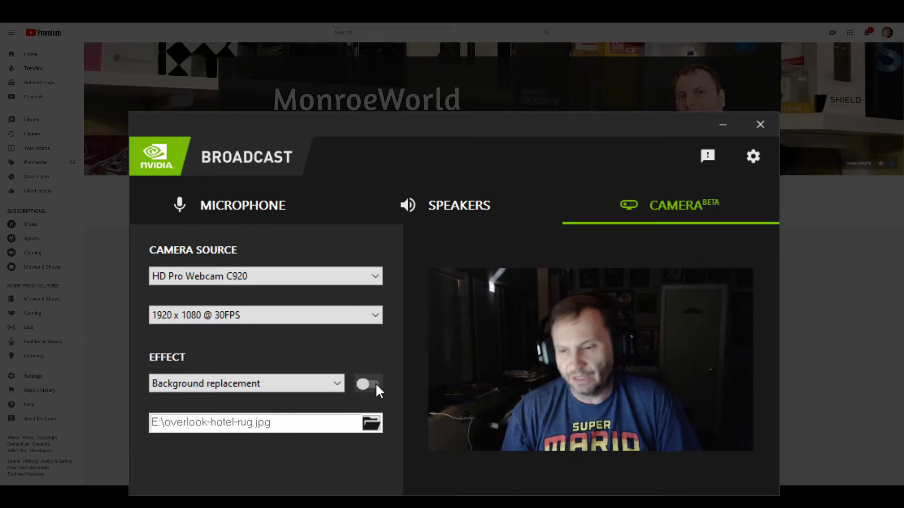
left_click(375, 383)
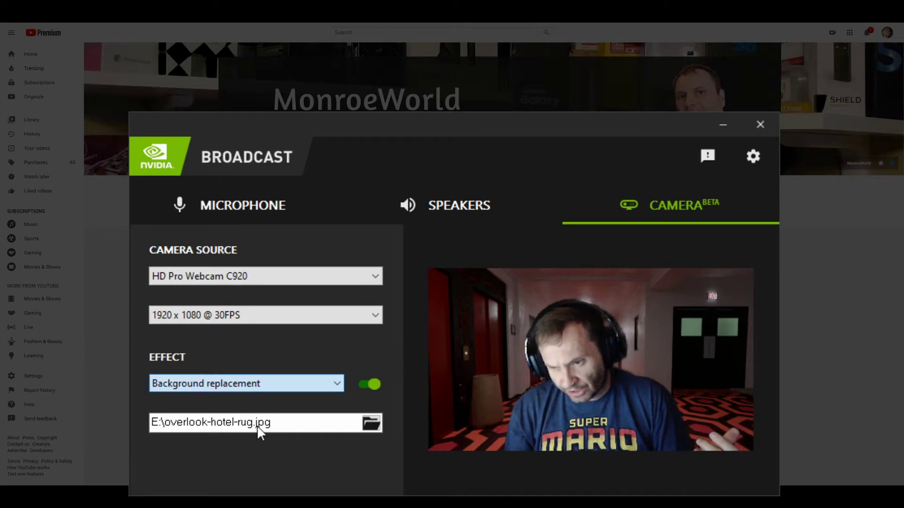
Step: Preview the Background removal effect on the camera and change the effect to Auto frame
key("Up")
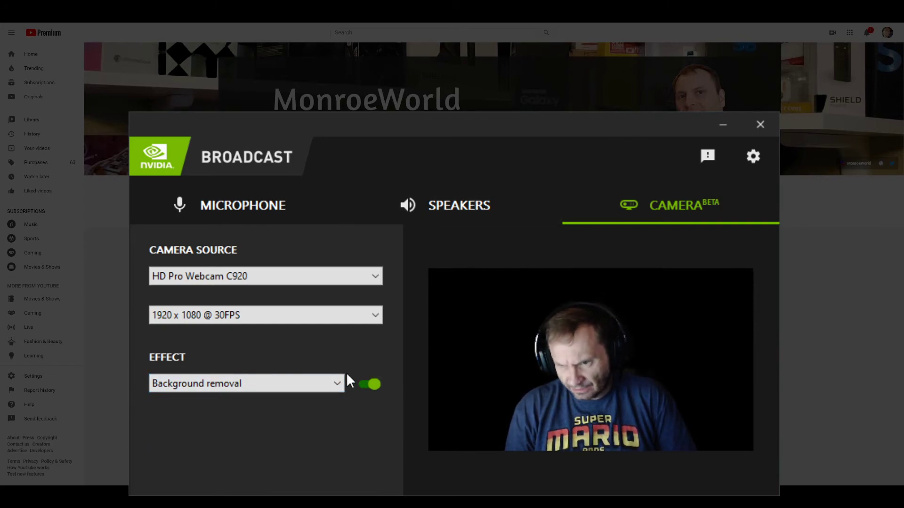
left_click(335, 381)
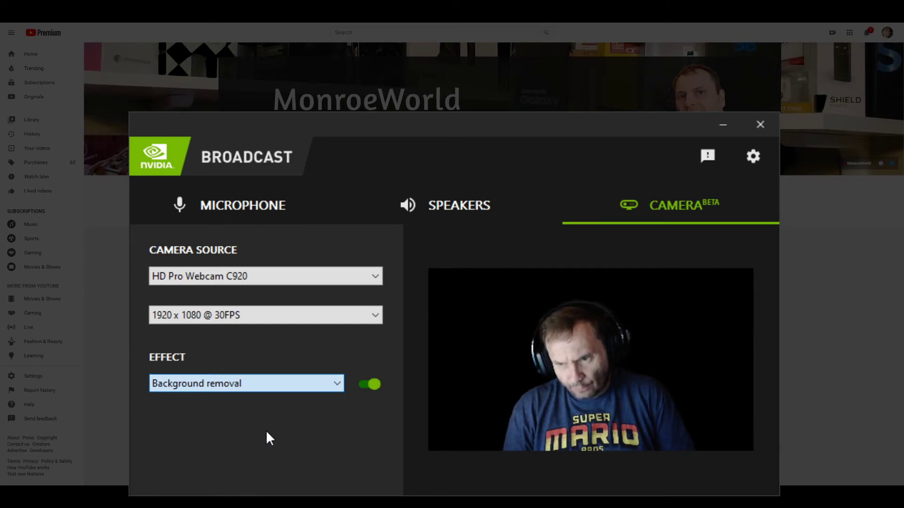
key("Down")
key("Down")
key("Down")
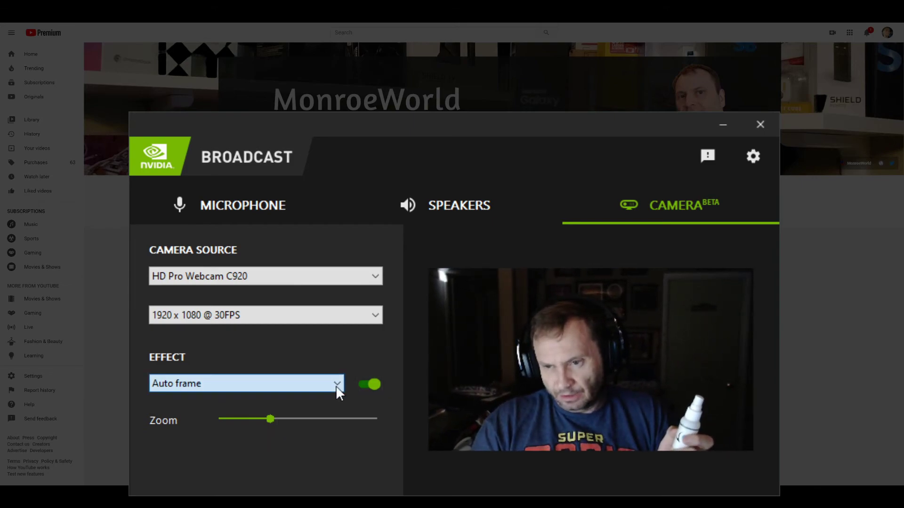
Step: Set the camera effect back to Background blur, and check the application's version and auto-launch settings
scroll(306, 393, "up", 1)
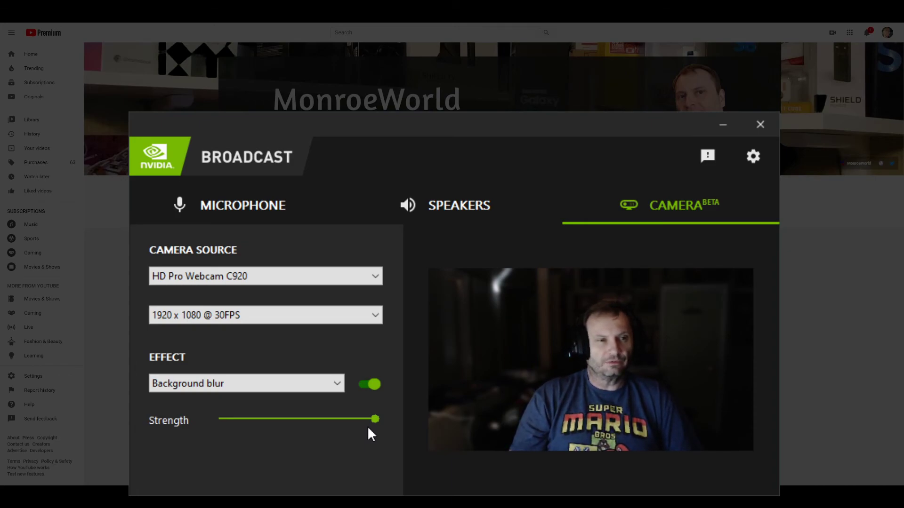
left_click(755, 157)
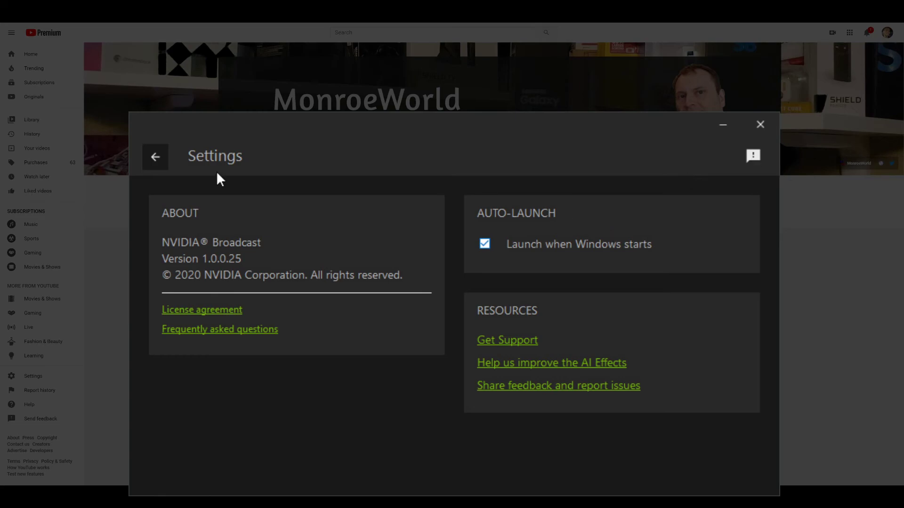
left_click(156, 157)
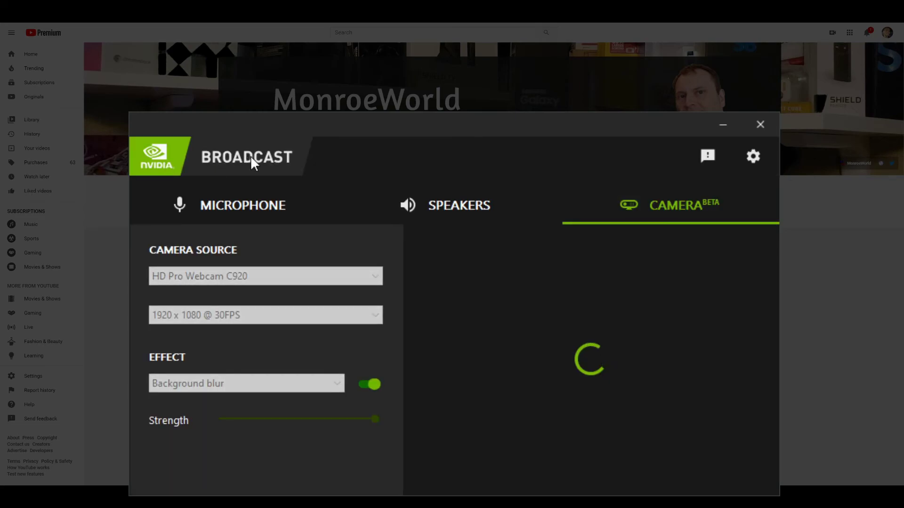